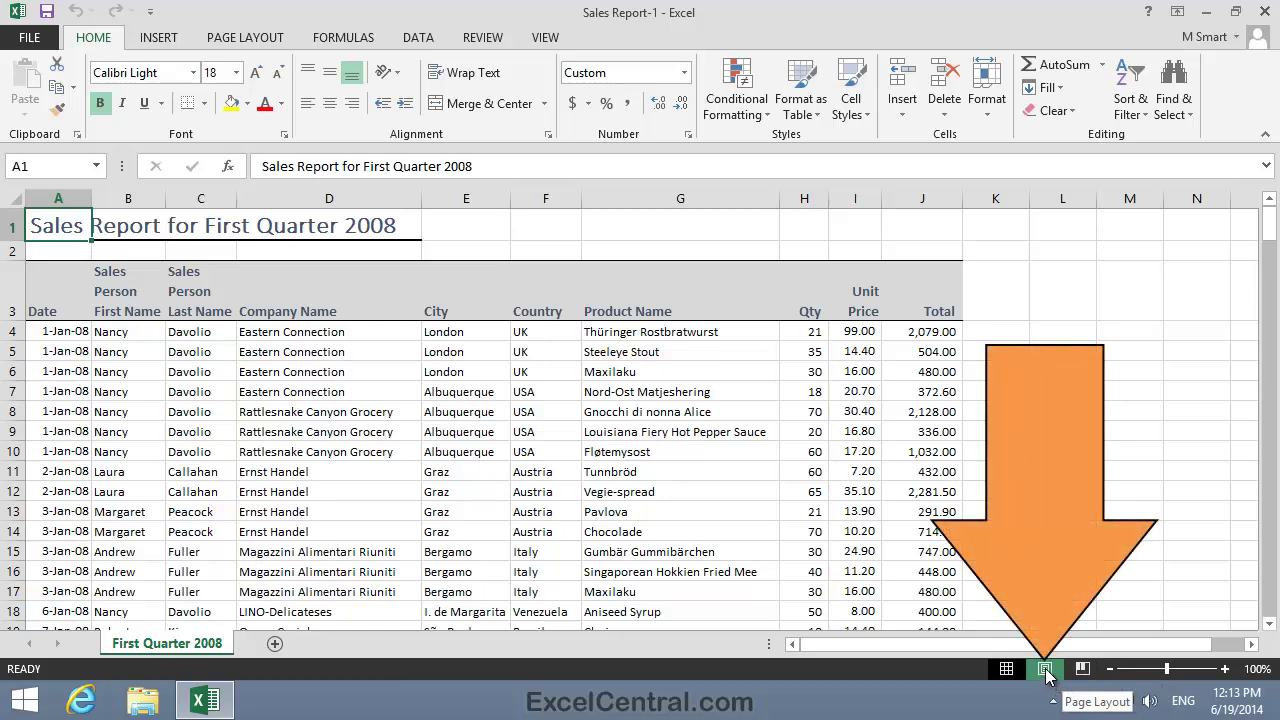
- Show the Sales Report in Page Layout view, switching to Normal view and back
click(1045, 669)
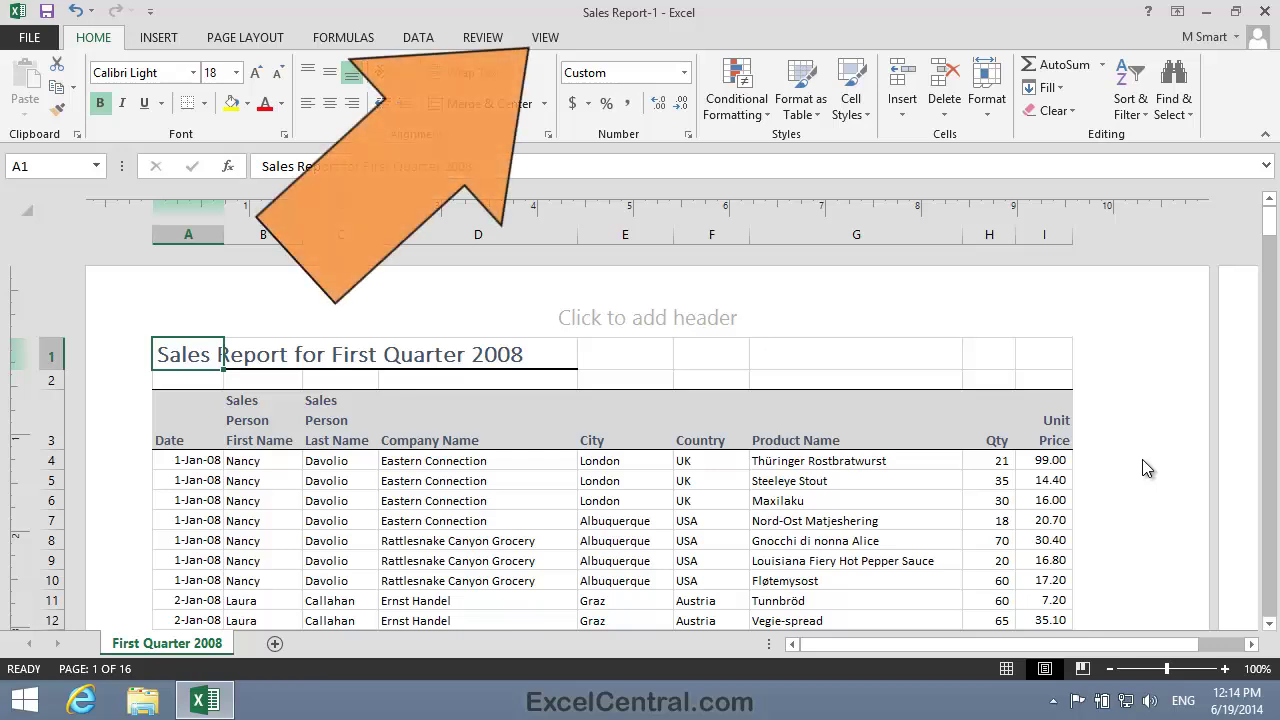
click(543, 40)
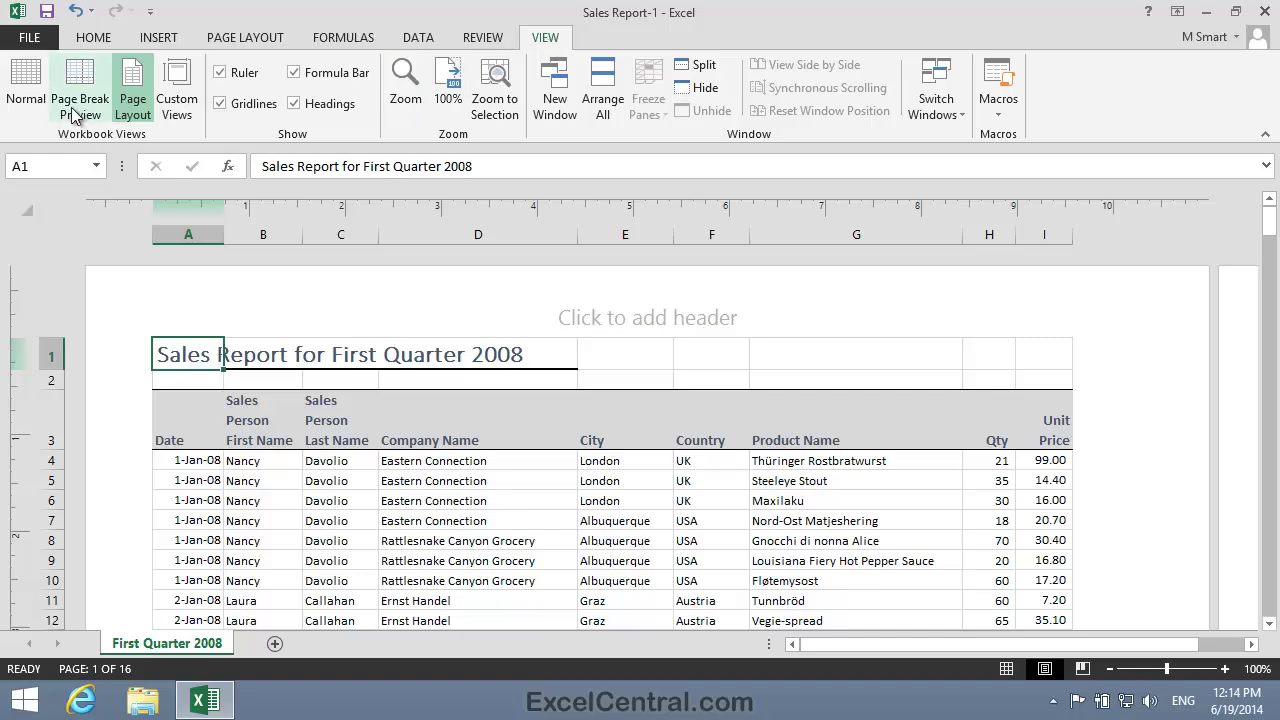
click(27, 86)
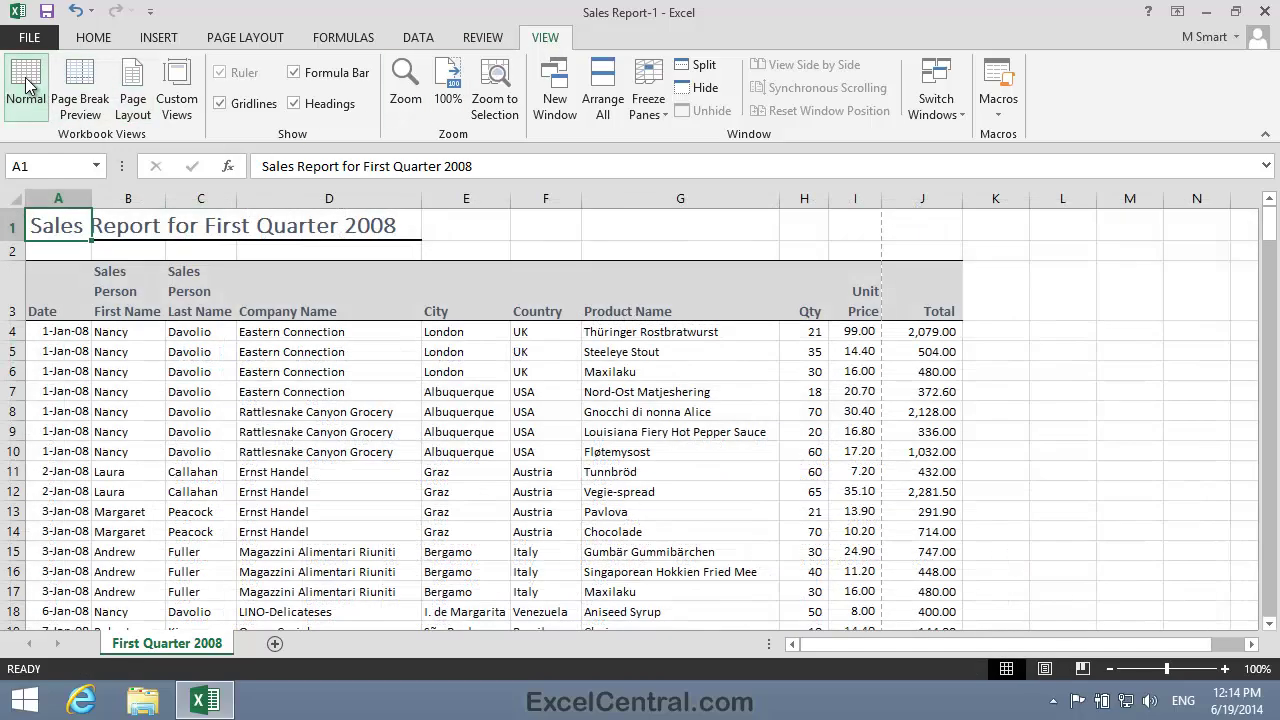
click(136, 92)
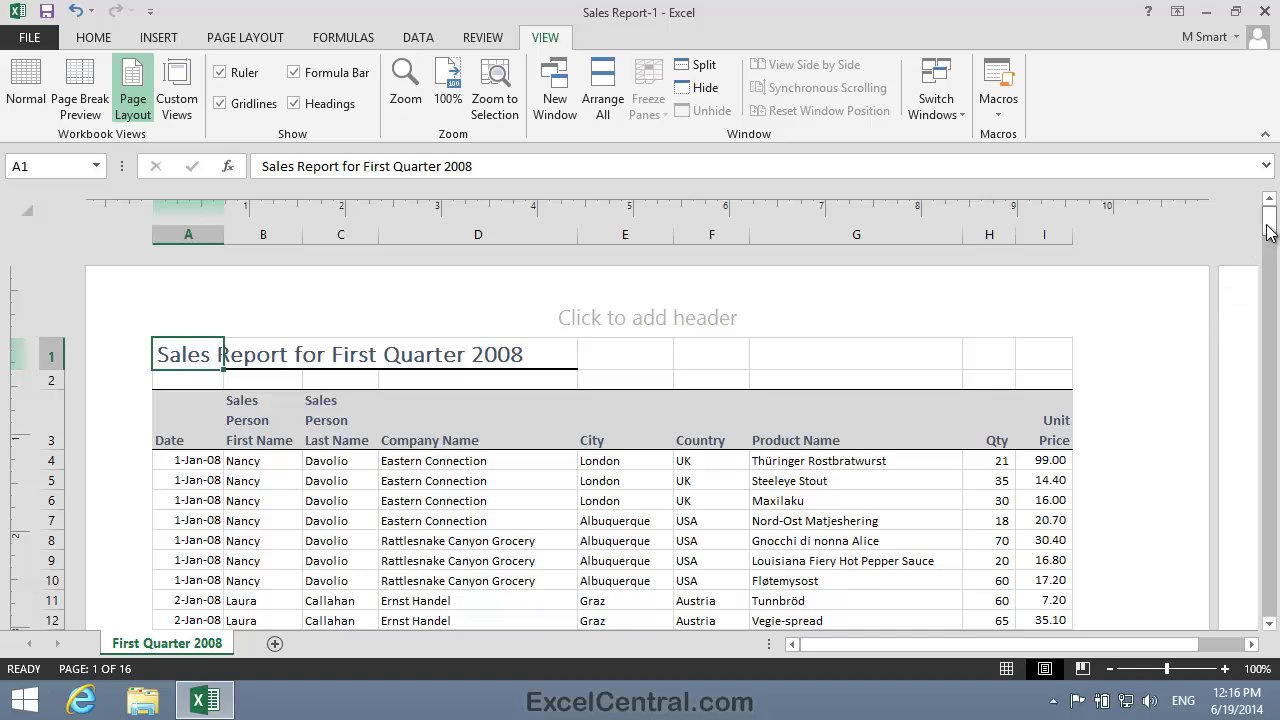
mouse_move(1268, 231)
mouse_down()
mouse_move(1268, 257)
mouse_move(1268, 212)
mouse_up()
drag(1270, 225, 1270, 170)
click(1252, 648)
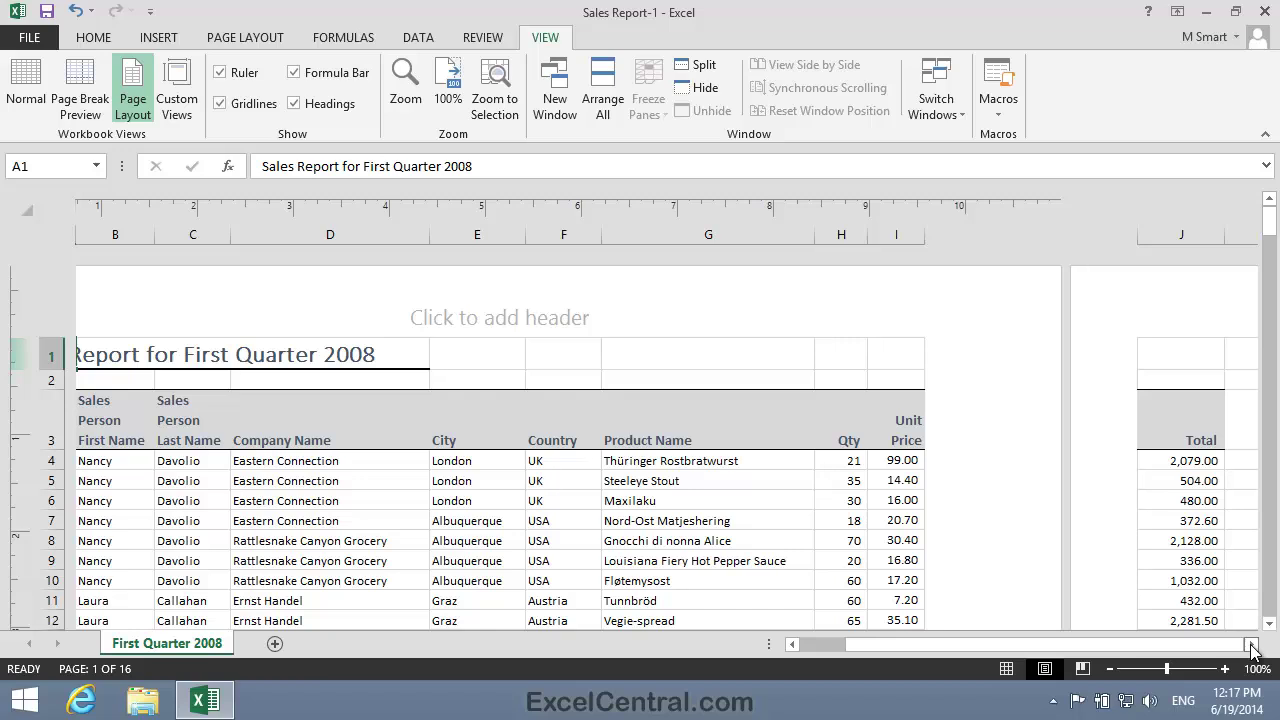
key(ctrl+Home)
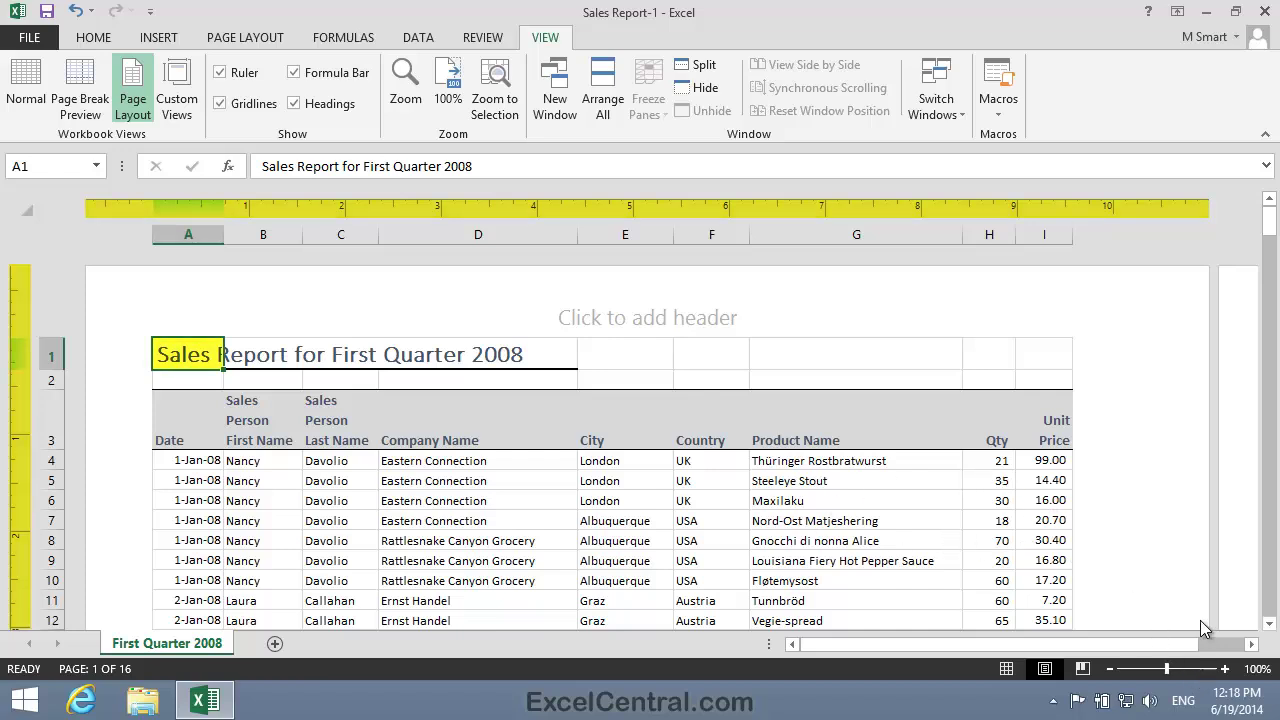
click(1251, 645)
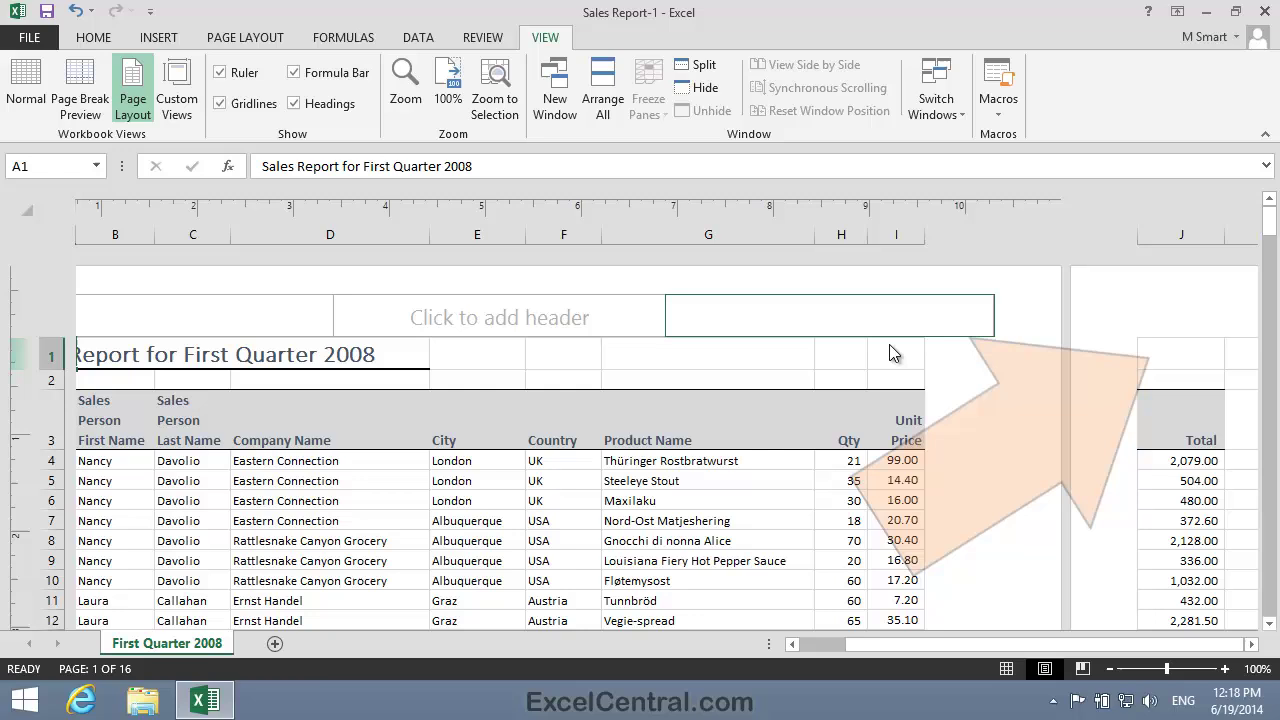
click(1172, 361)
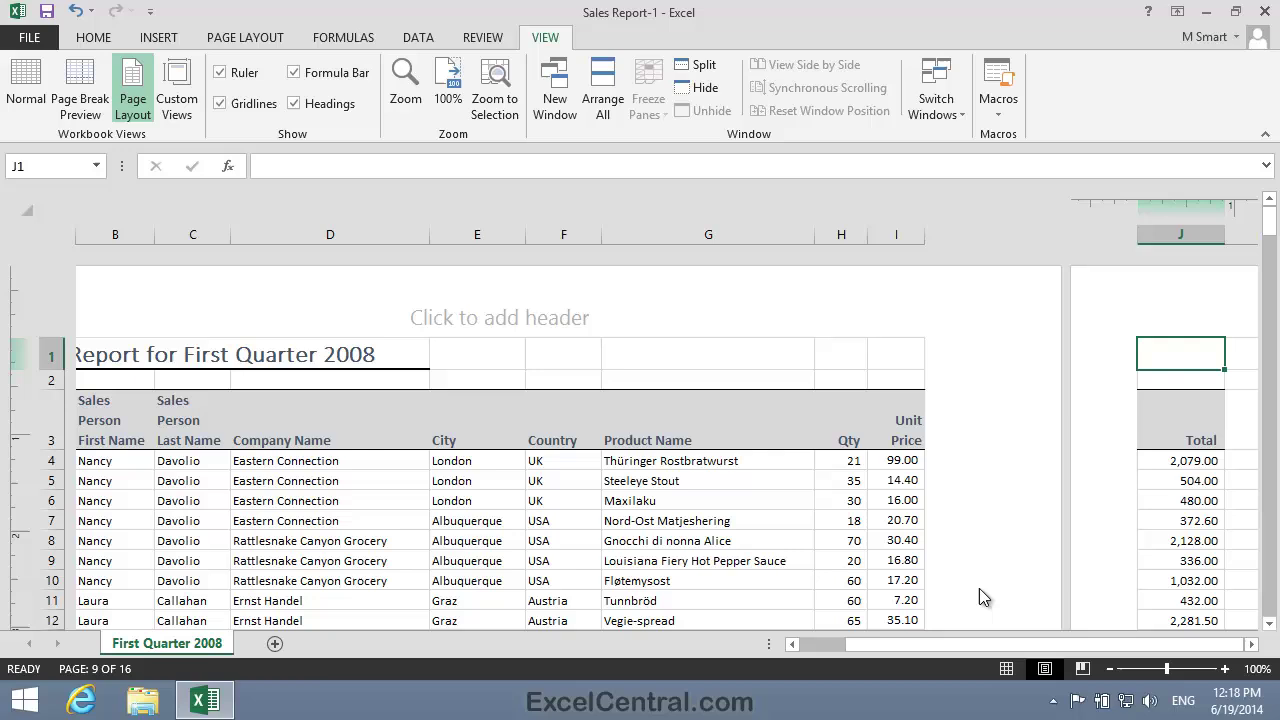
click(794, 645)
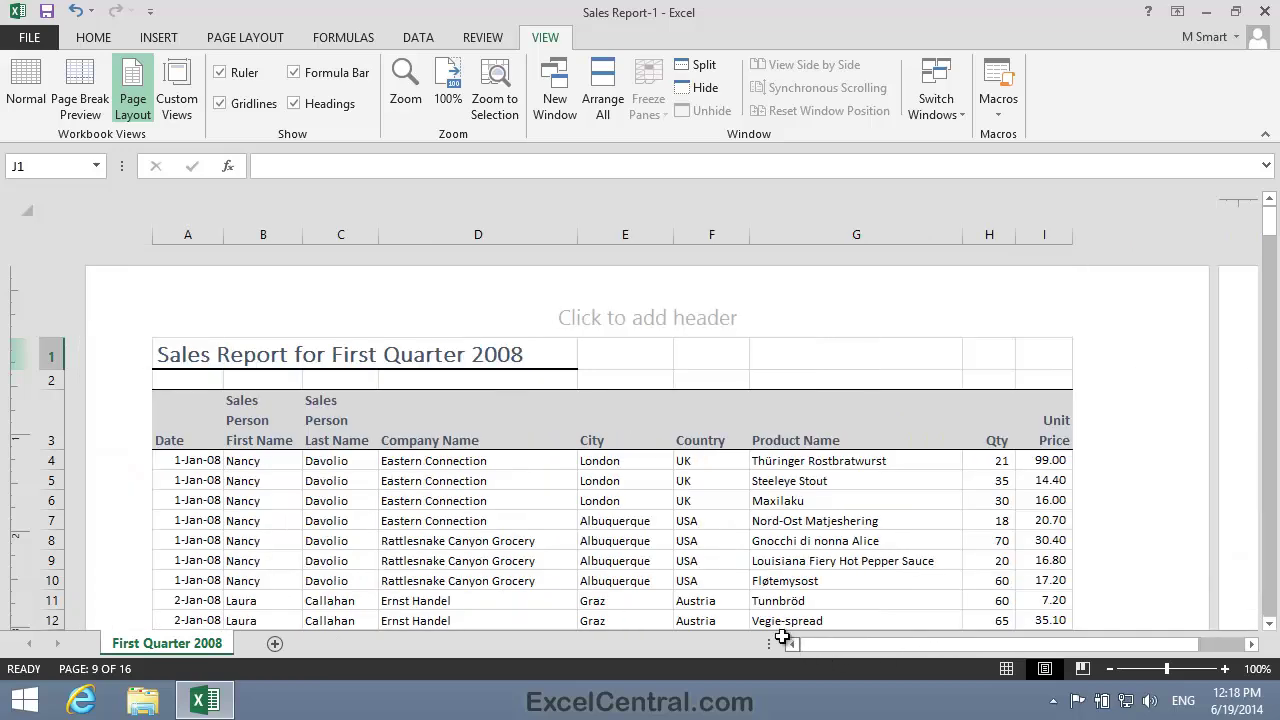
click(176, 354)
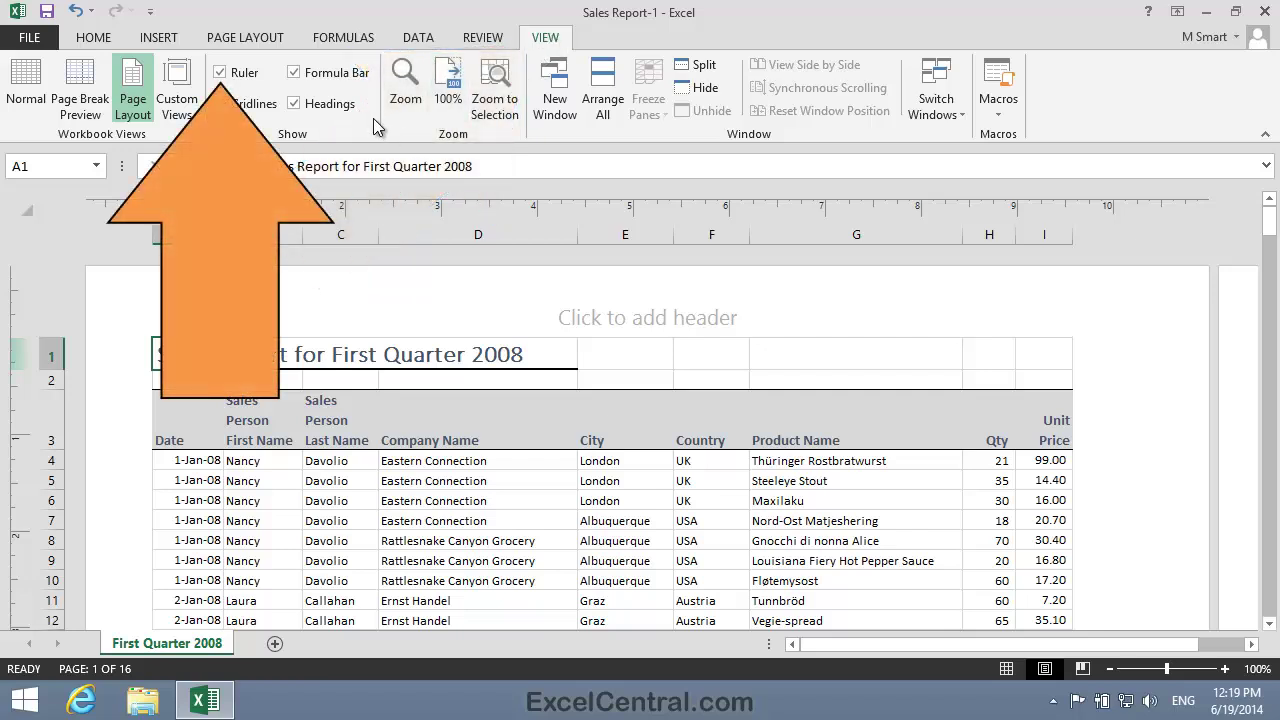
click(220, 73)
click(220, 73)
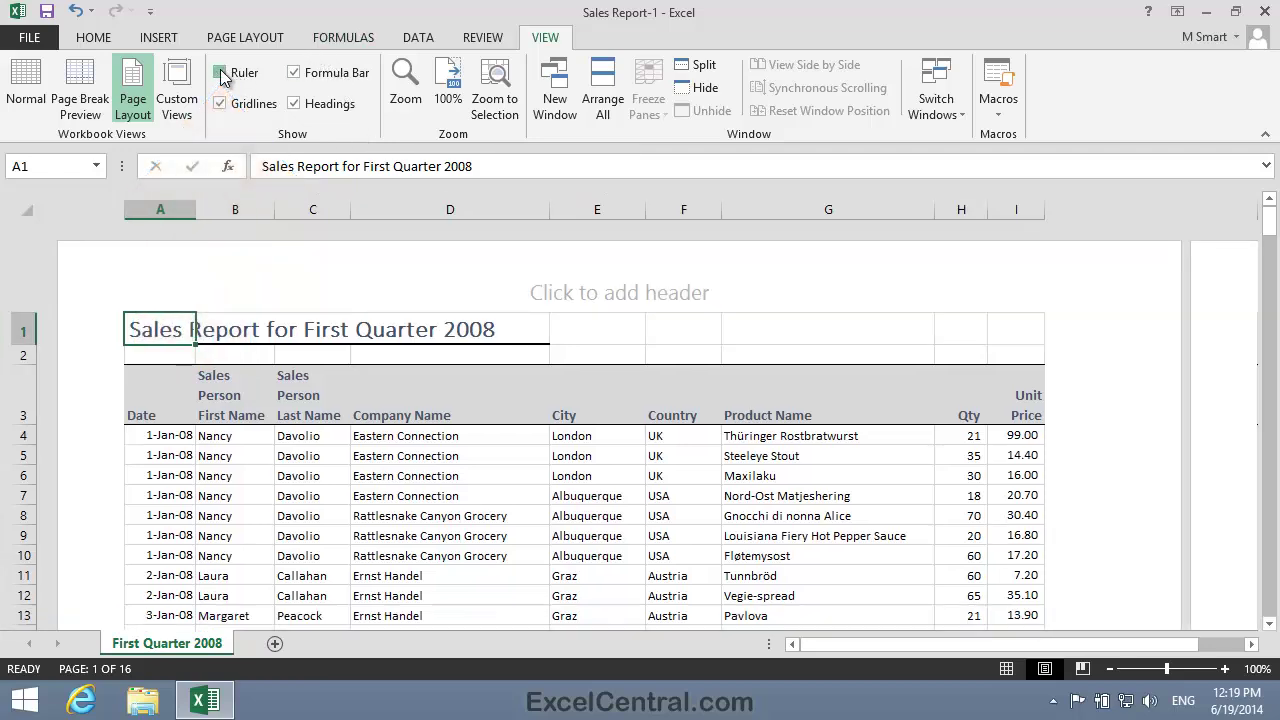
click(220, 73)
click(220, 73)
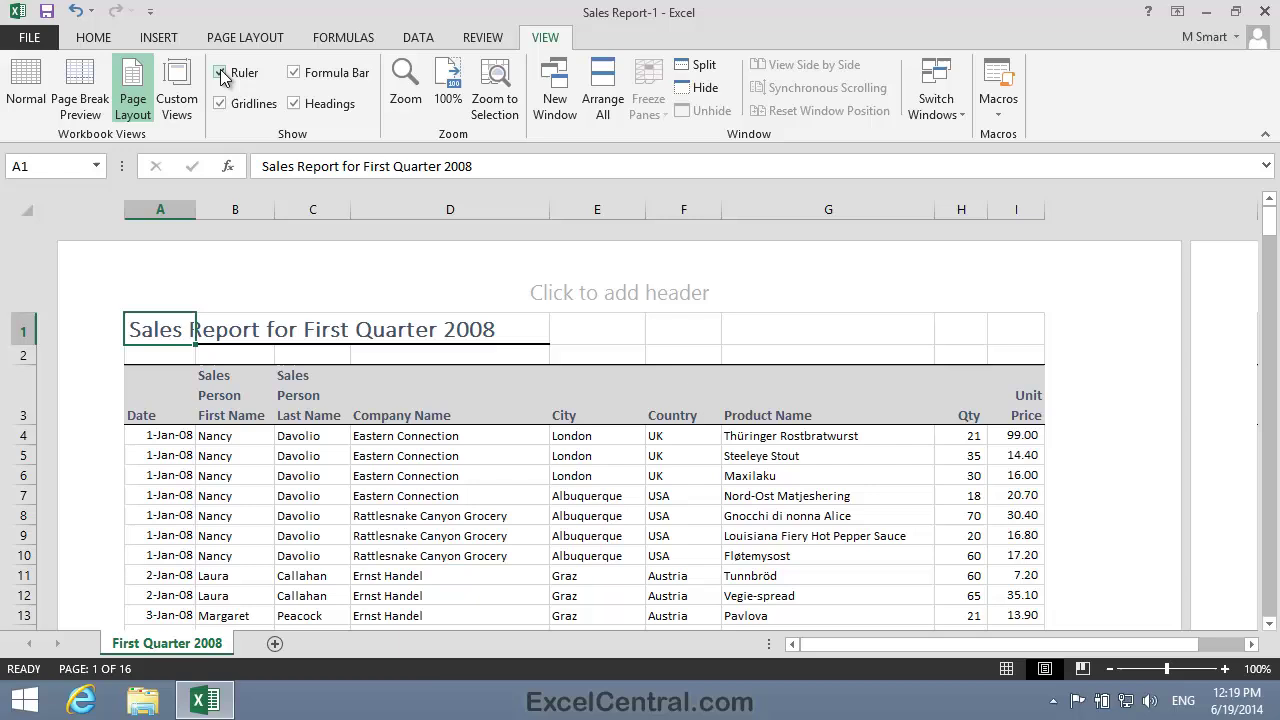
click(220, 73)
click(221, 73)
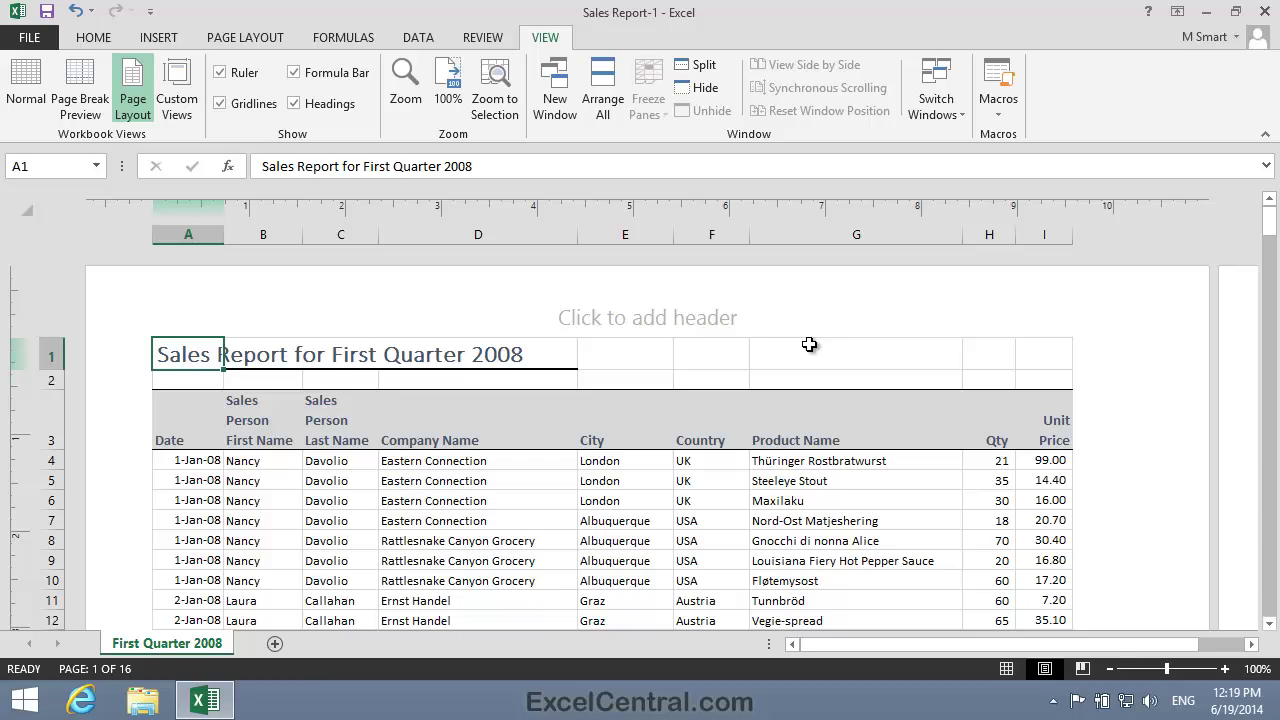
- Set Ruler units to Centimeters in Excel's Advanced options
click(30, 40)
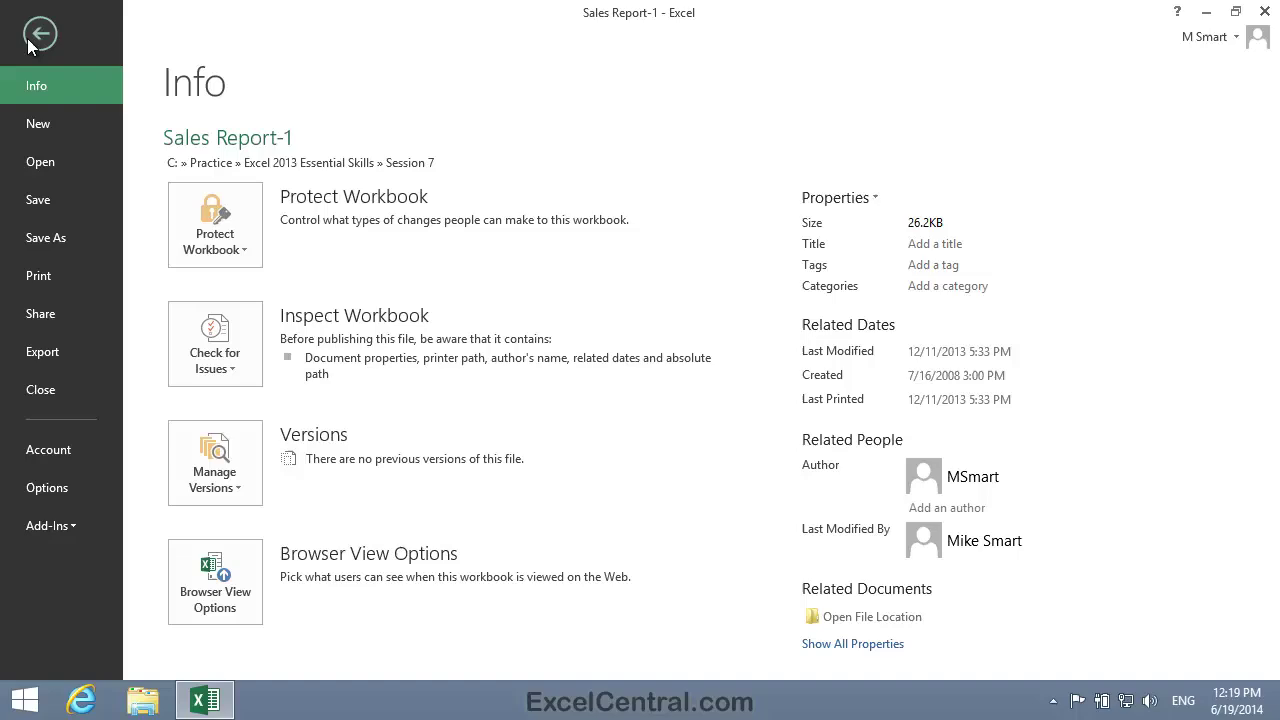
click(63, 488)
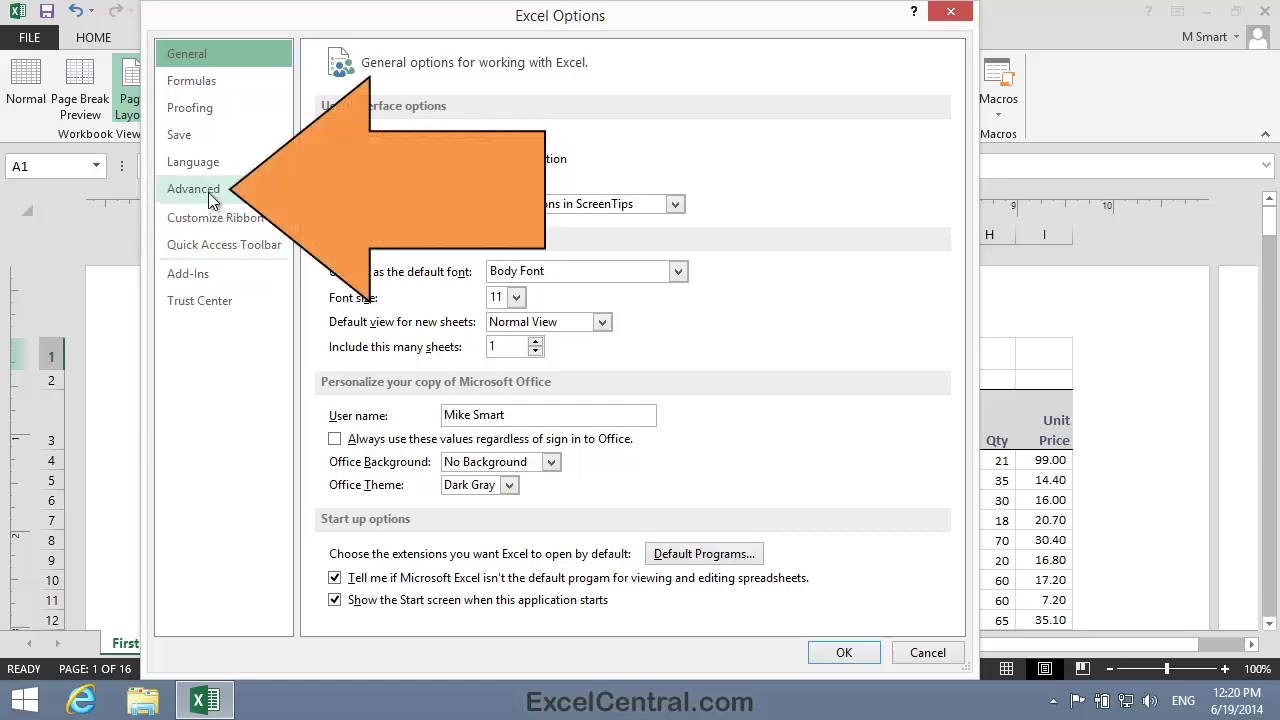
click(243, 195)
drag(957, 134, 946, 336)
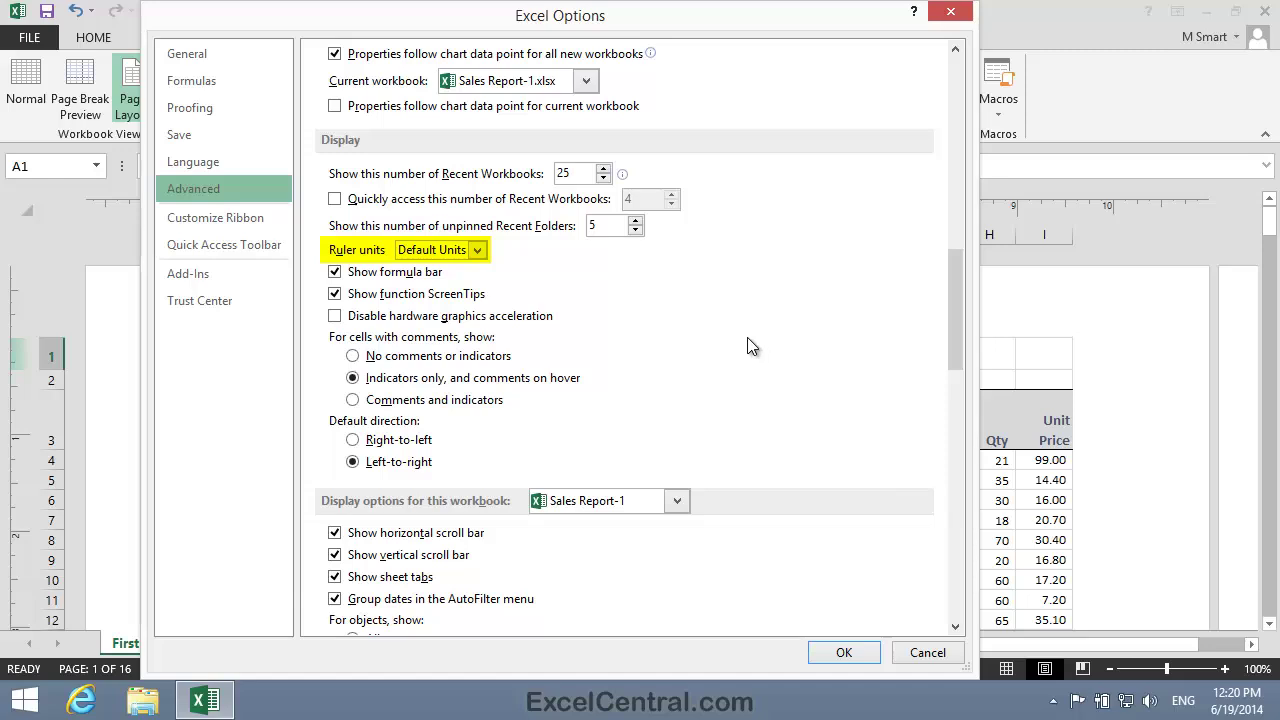
click(478, 250)
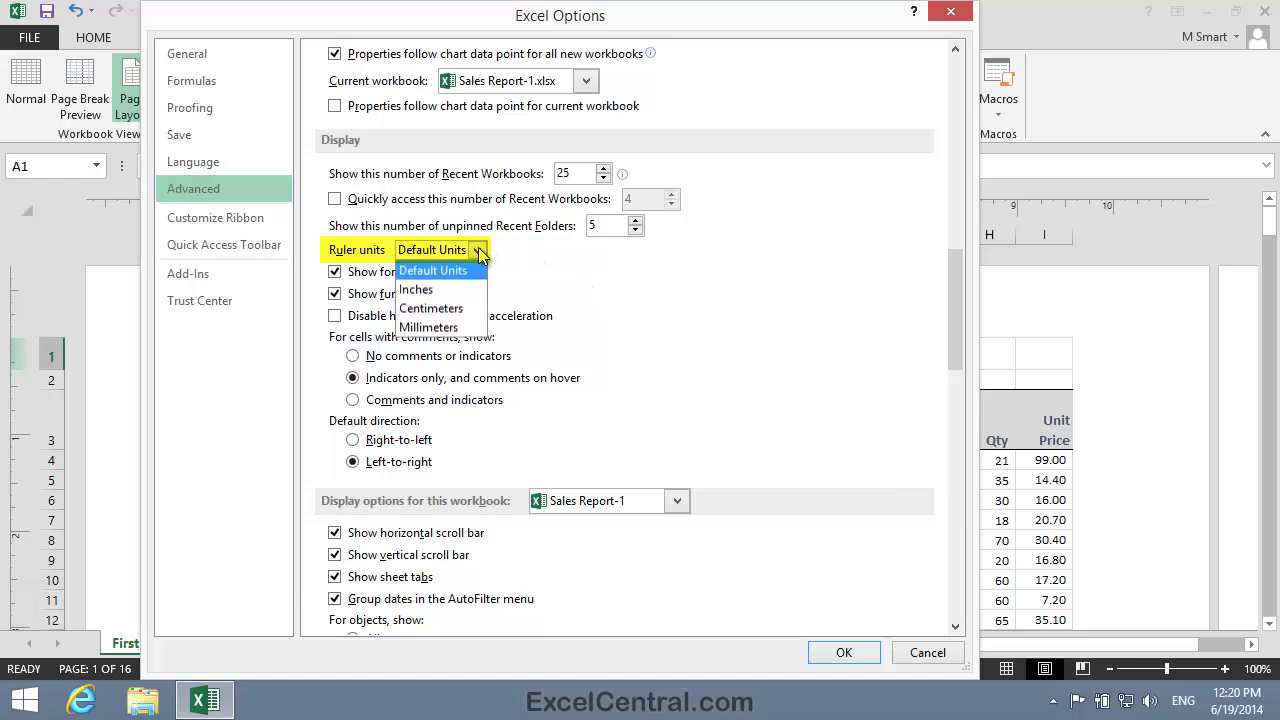
click(474, 315)
click(847, 650)
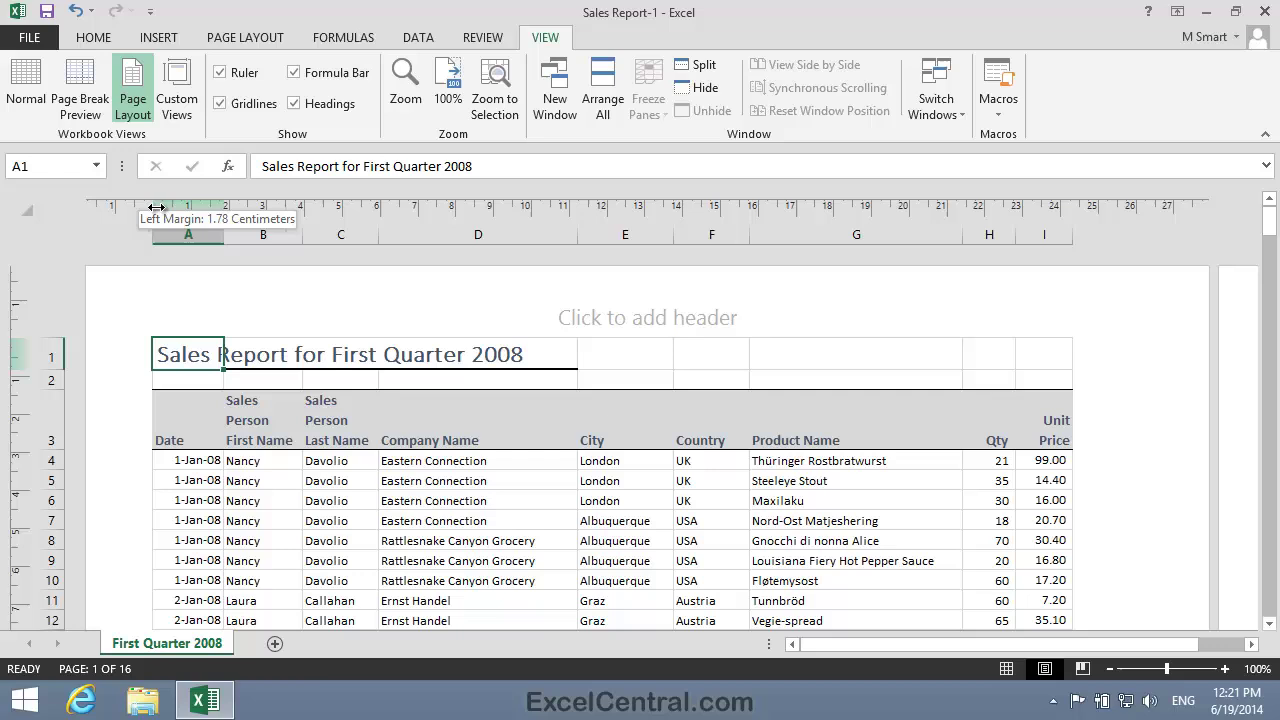
- Narrow the left margin from 1.78 cm to 1.01 cm, putting the Total column on page 1 of 8
drag(156, 207, 127, 205)
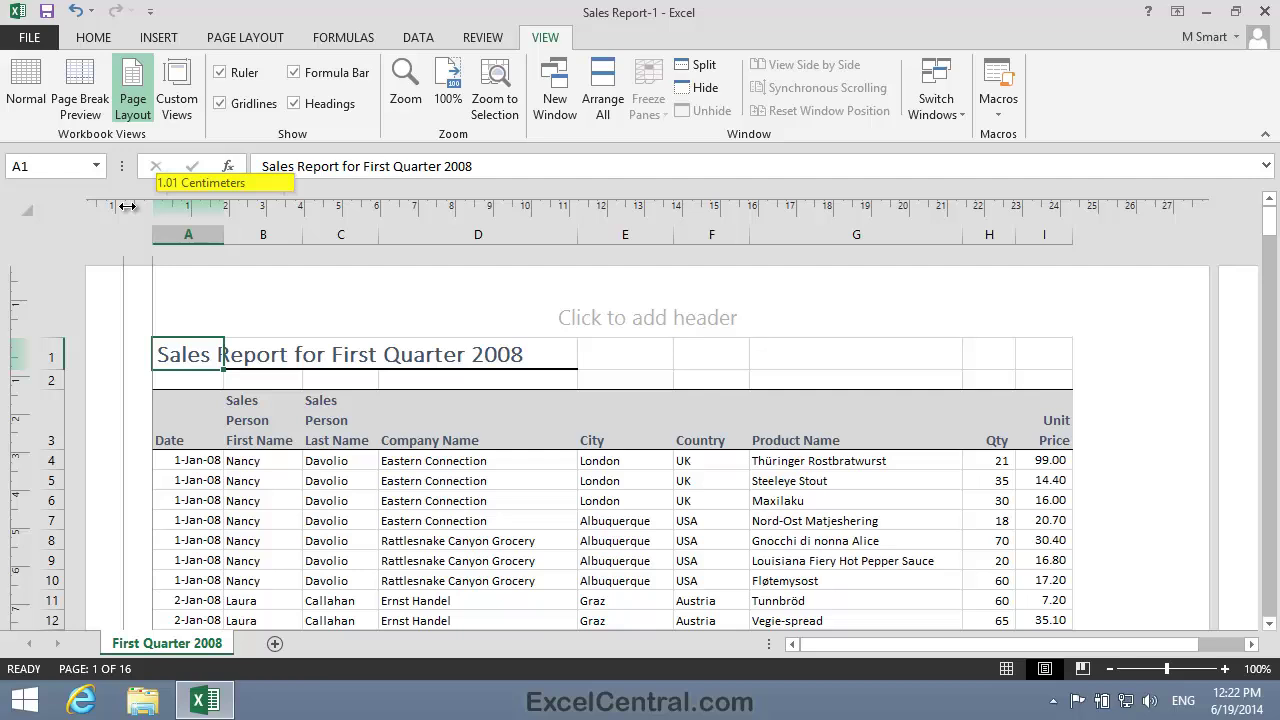
drag(128, 206, 128, 206)
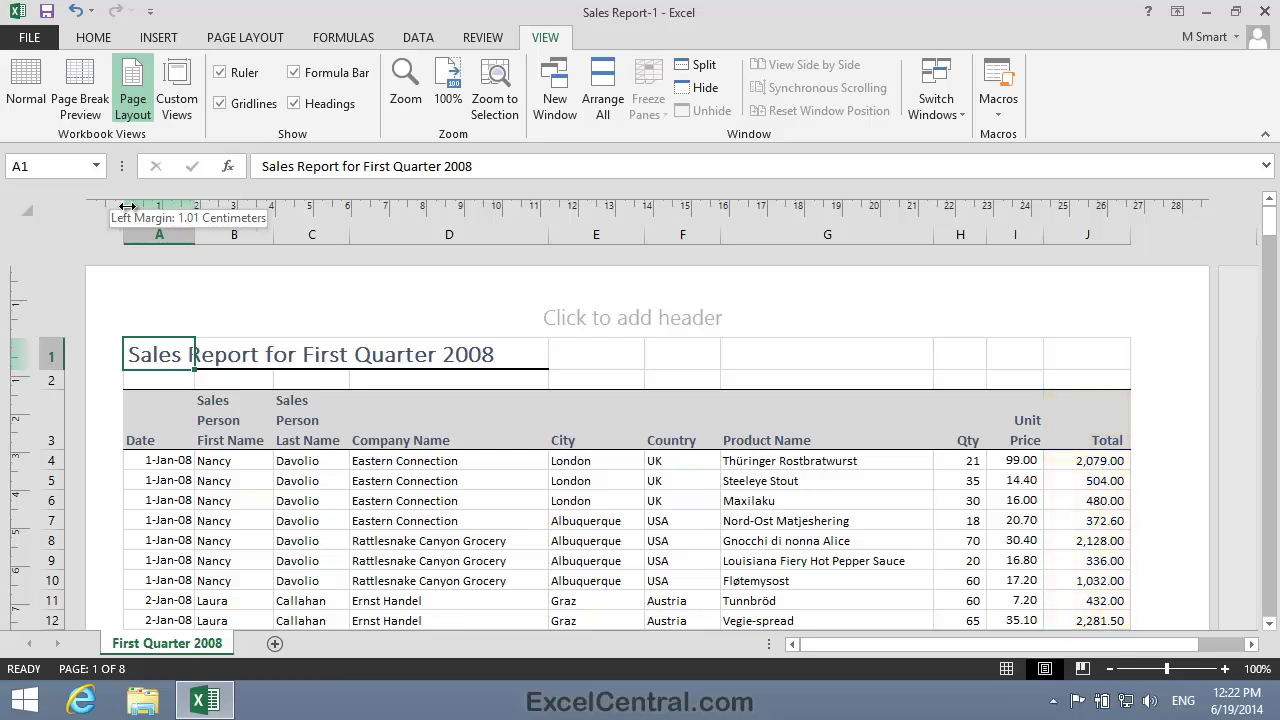
- Save the workbook as Sales Report-2 in the Excel 2013 Essential Skills folder, replacing the existing file
click(40, 37)
click(81, 237)
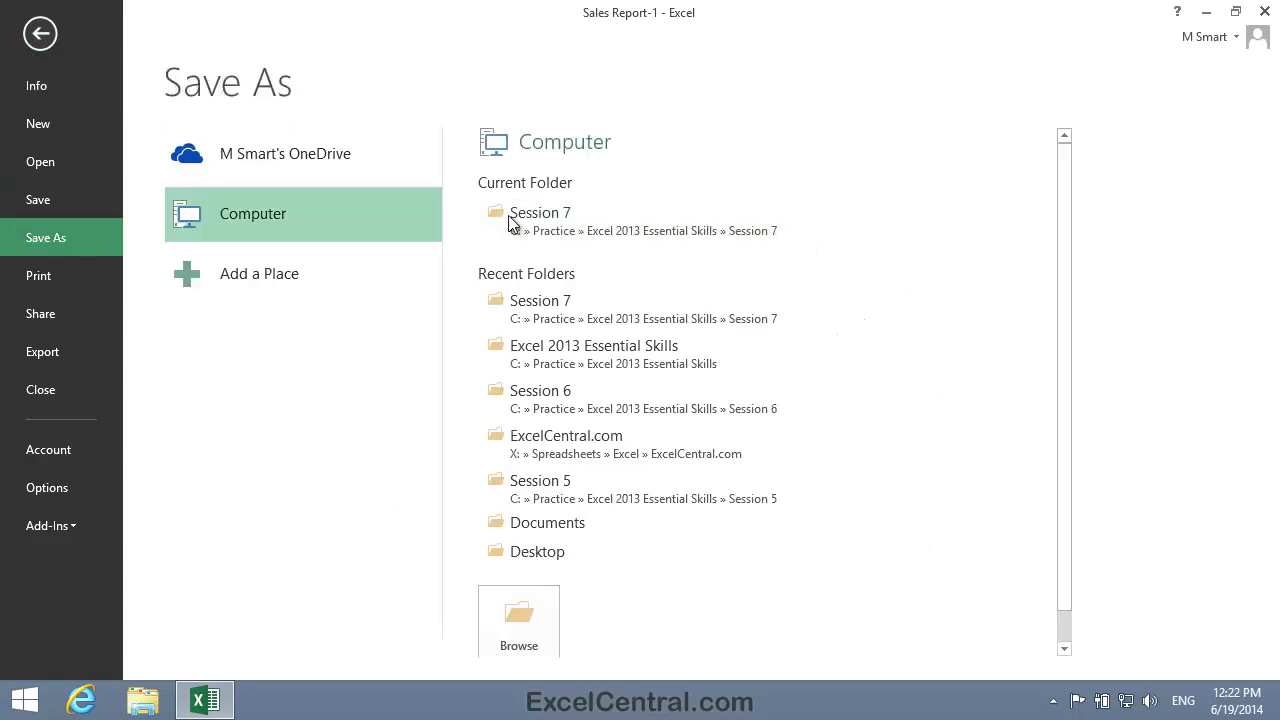
click(526, 618)
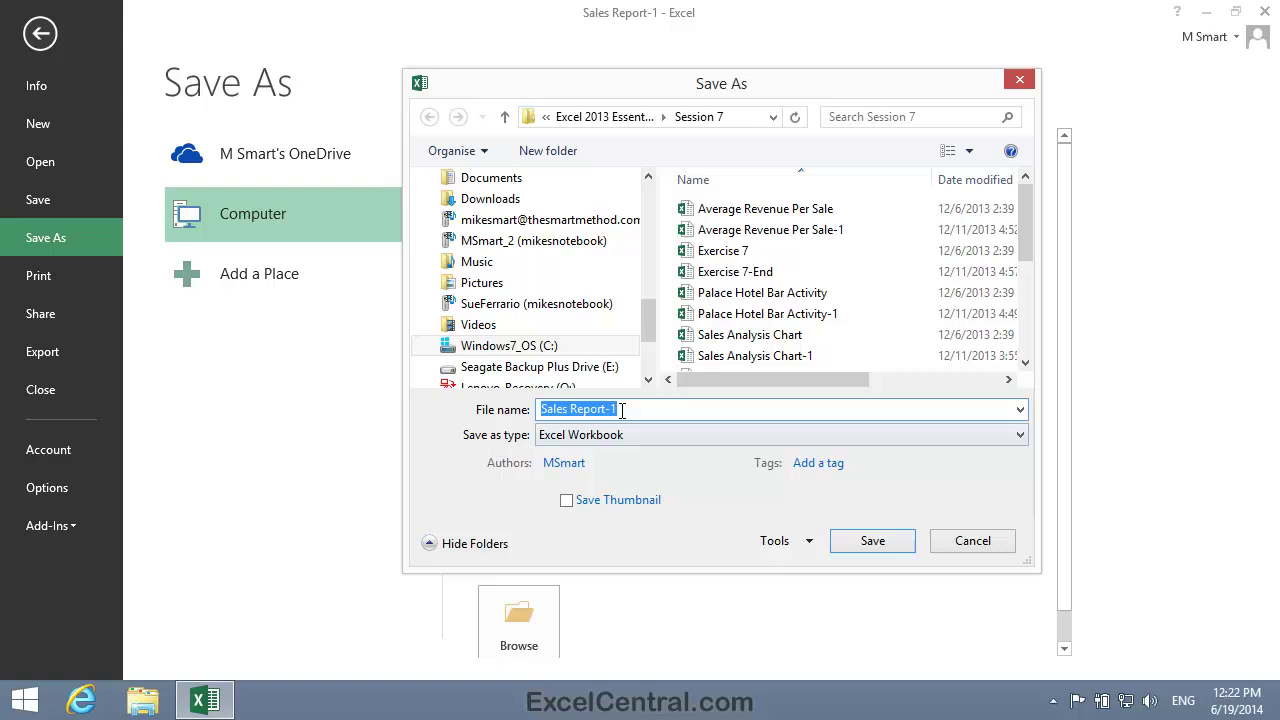
click(621, 410)
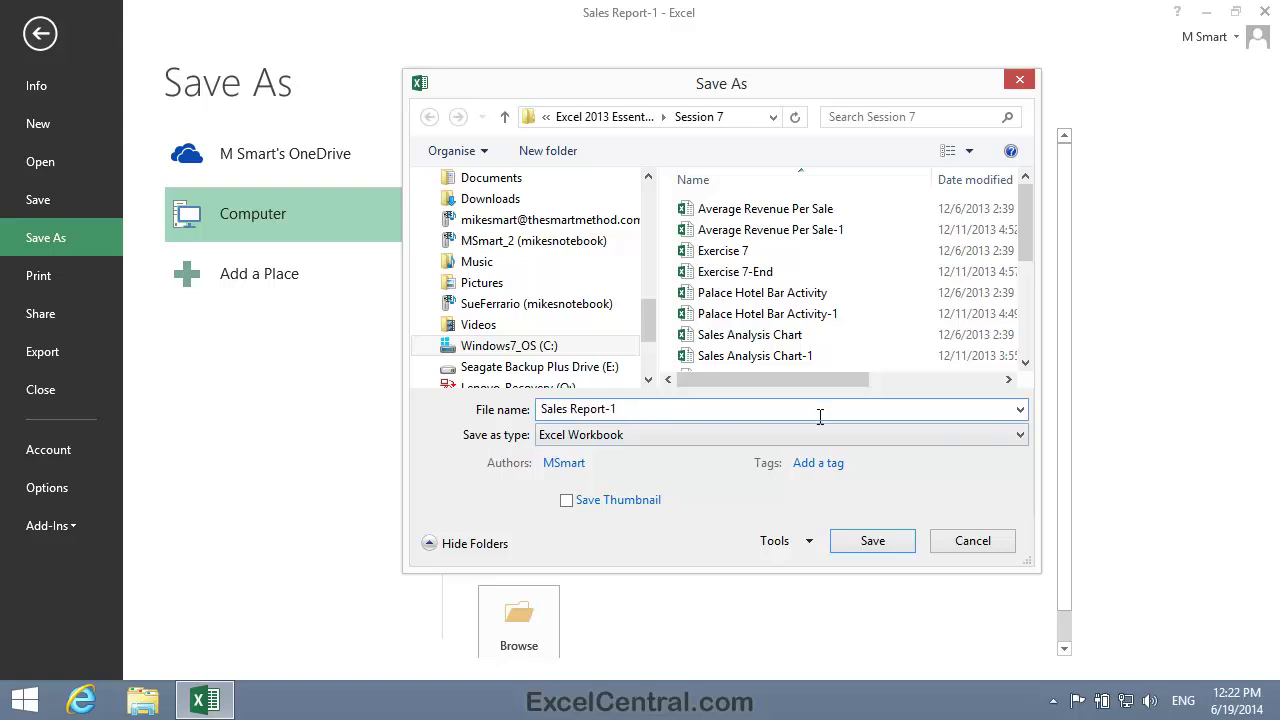
key(BackSpace)
text(2)
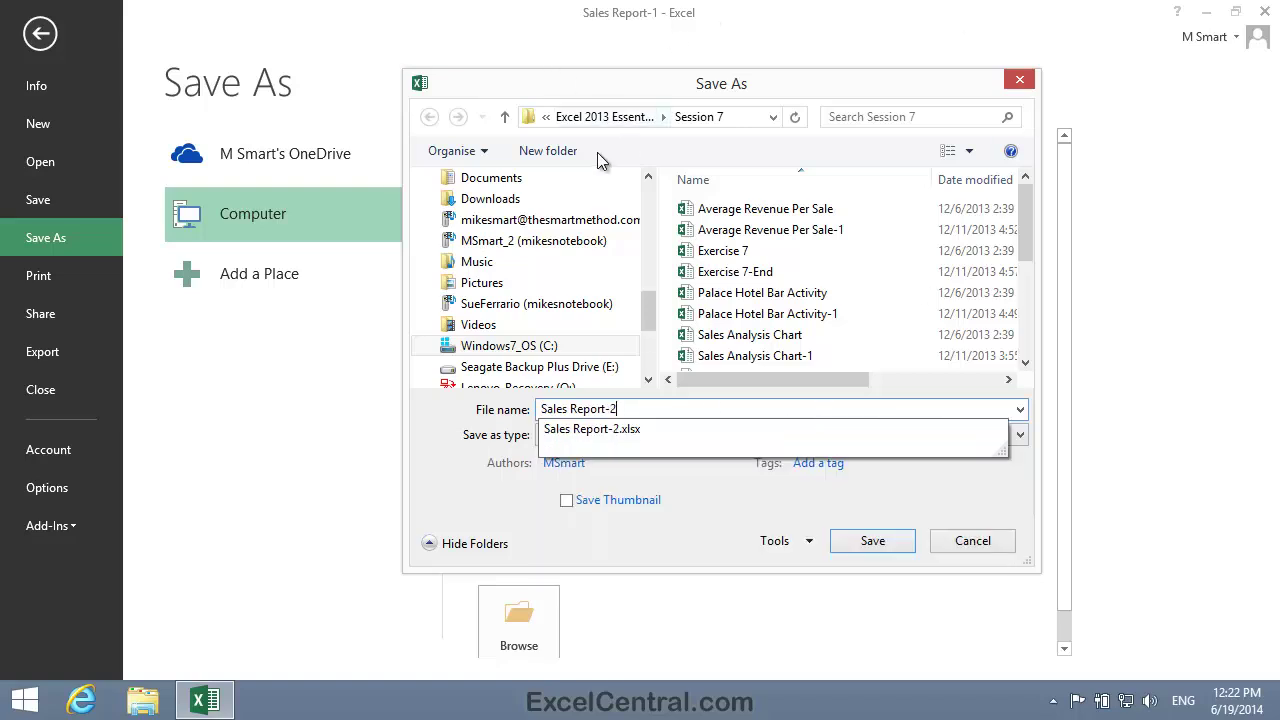
click(608, 117)
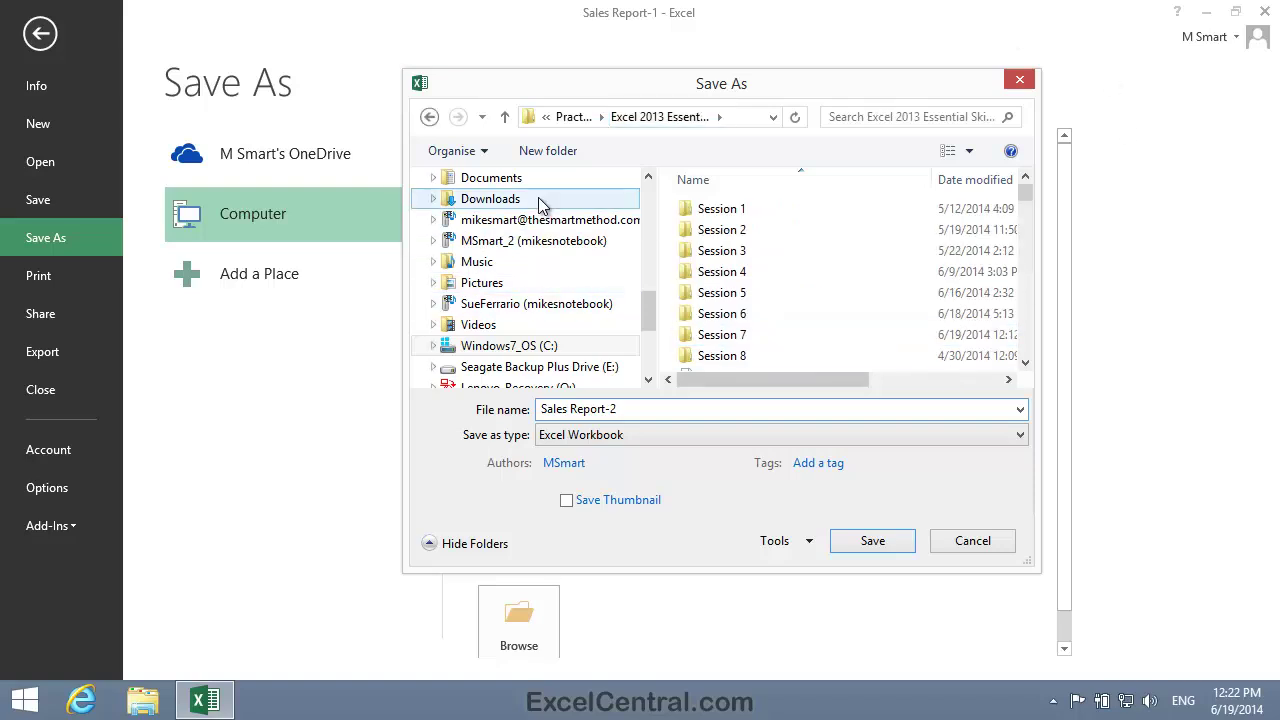
click(873, 543)
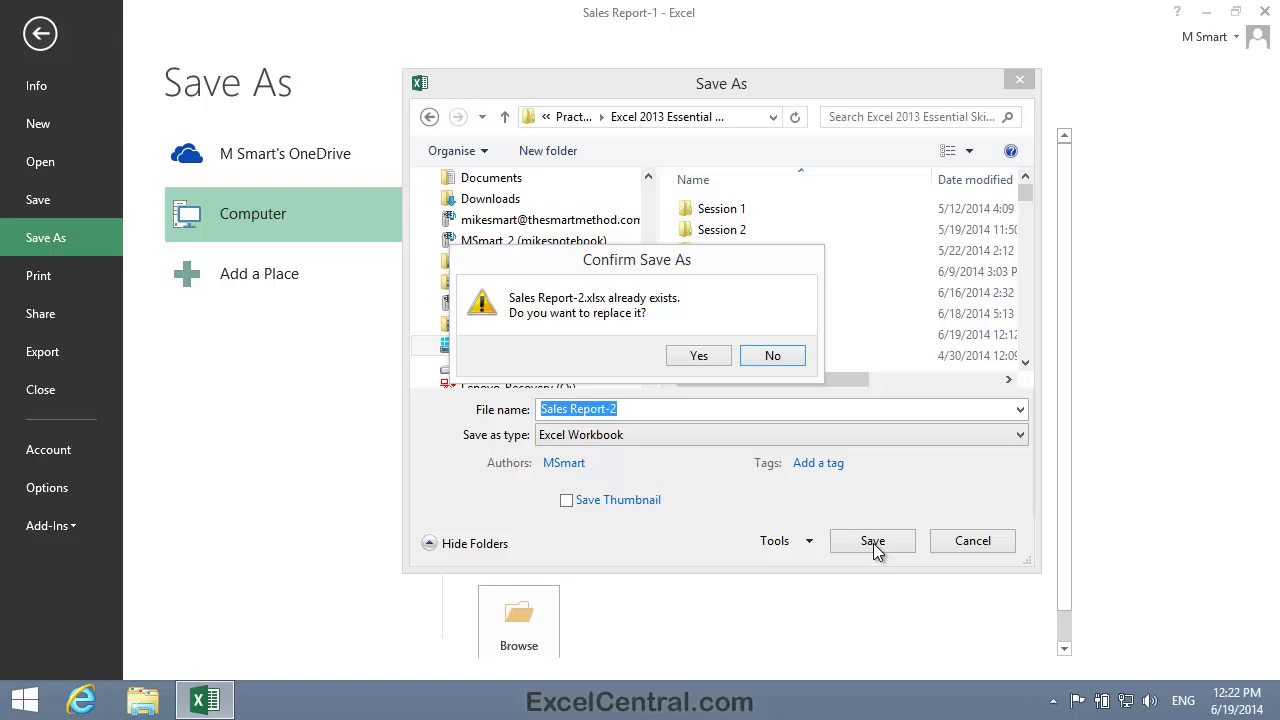
click(711, 352)
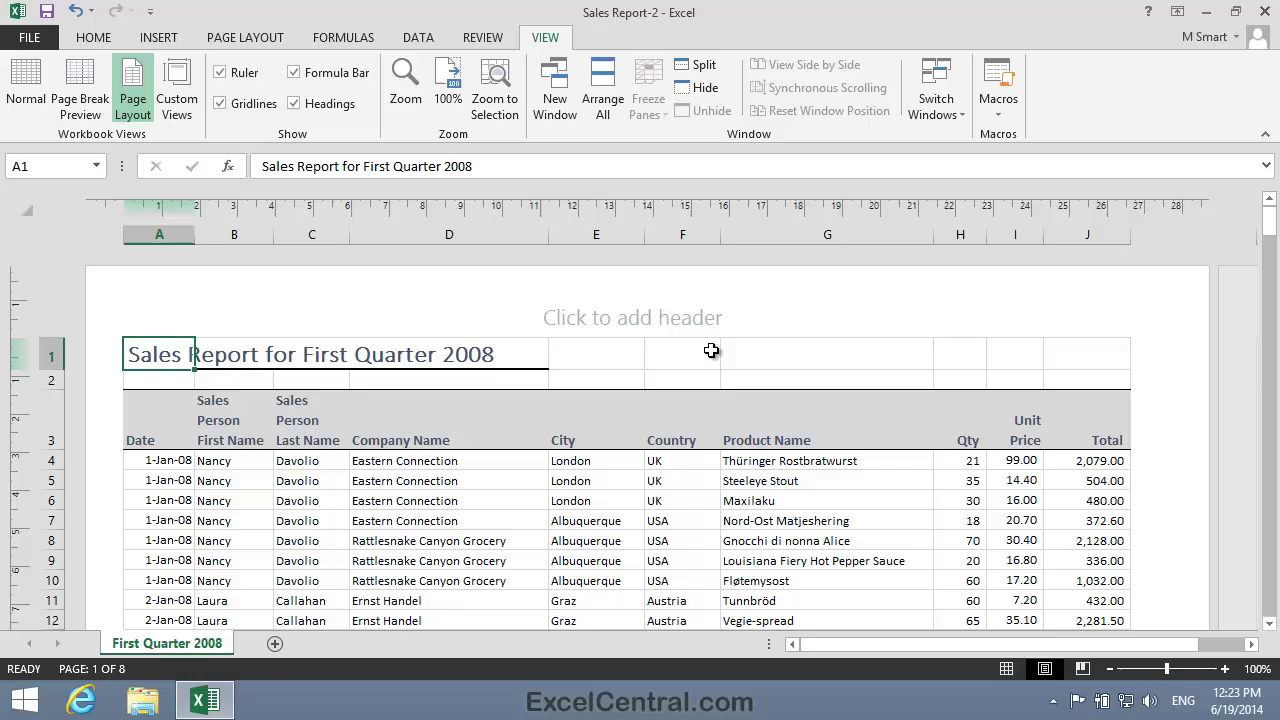